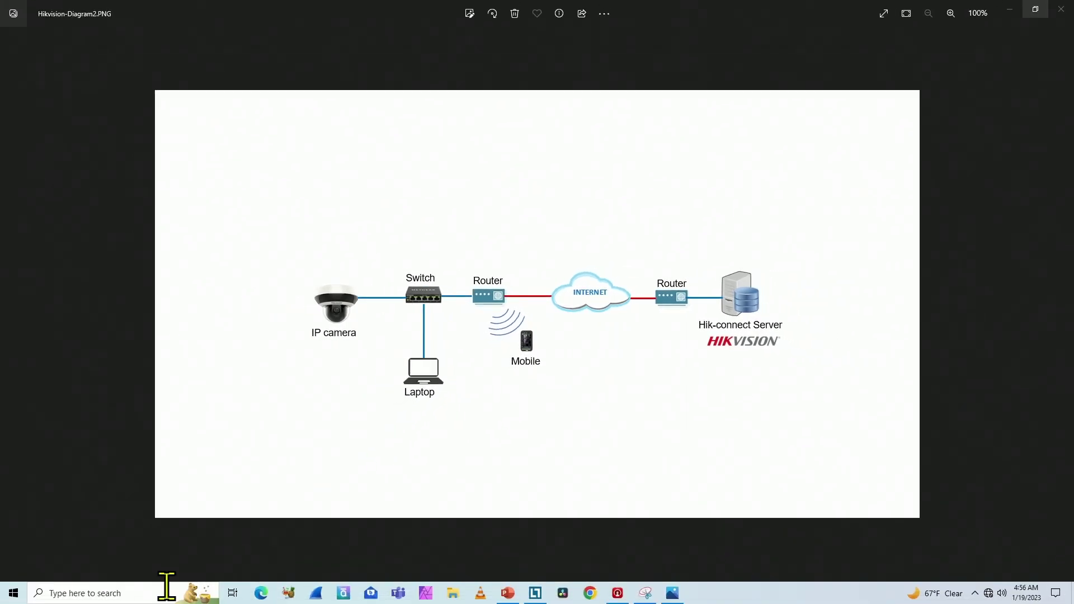
# - Launch SADP from Windows search with administrator rights
pyautogui.click(137, 590)
pyautogui.write('sa')
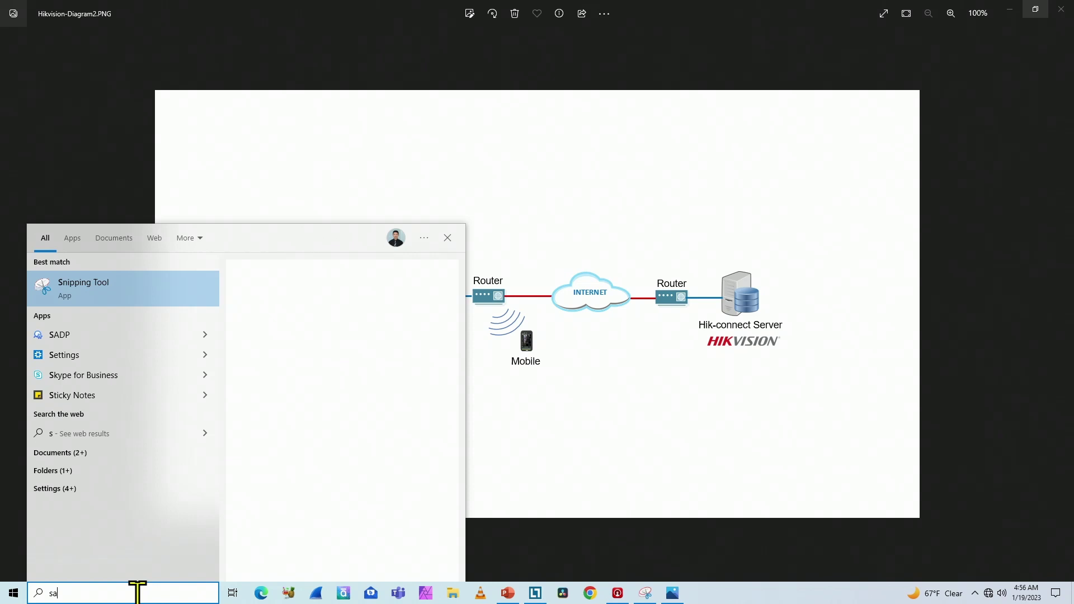
pyautogui.write('dp')
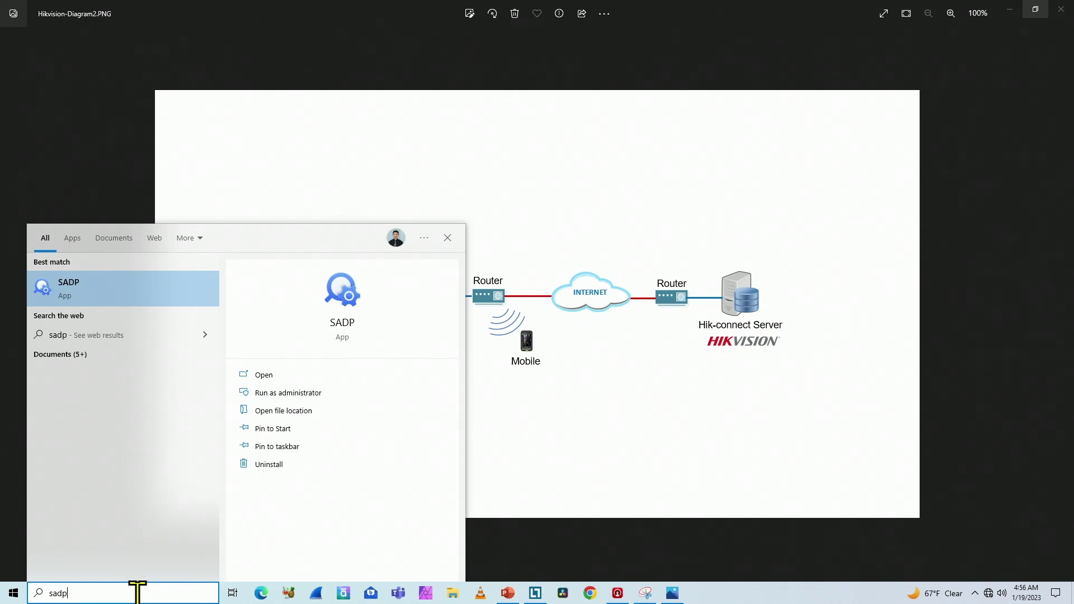
pyautogui.click(163, 300)
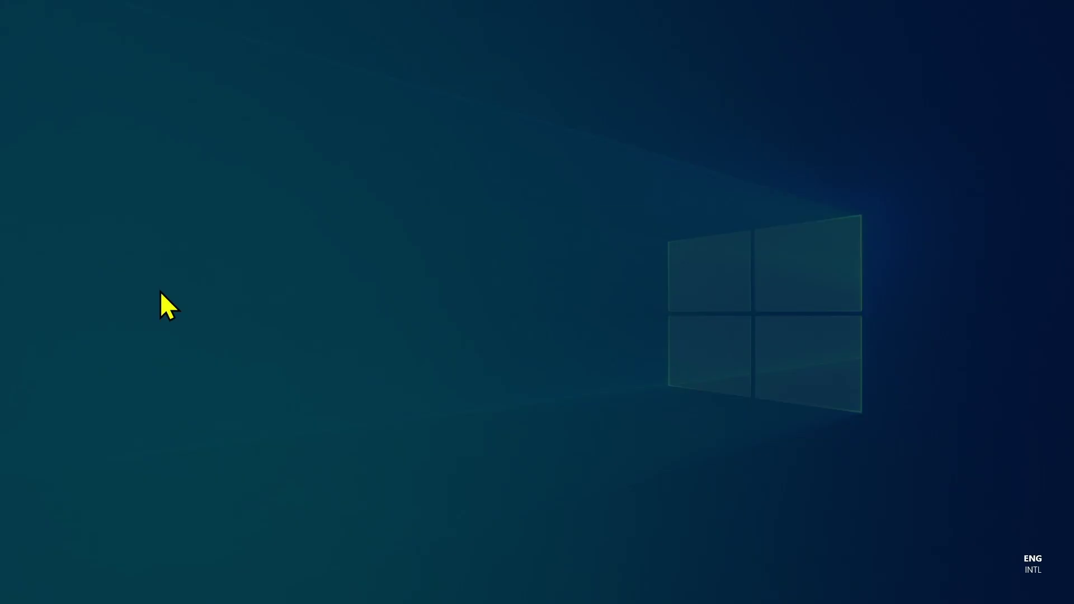
pyautogui.click(442, 370)
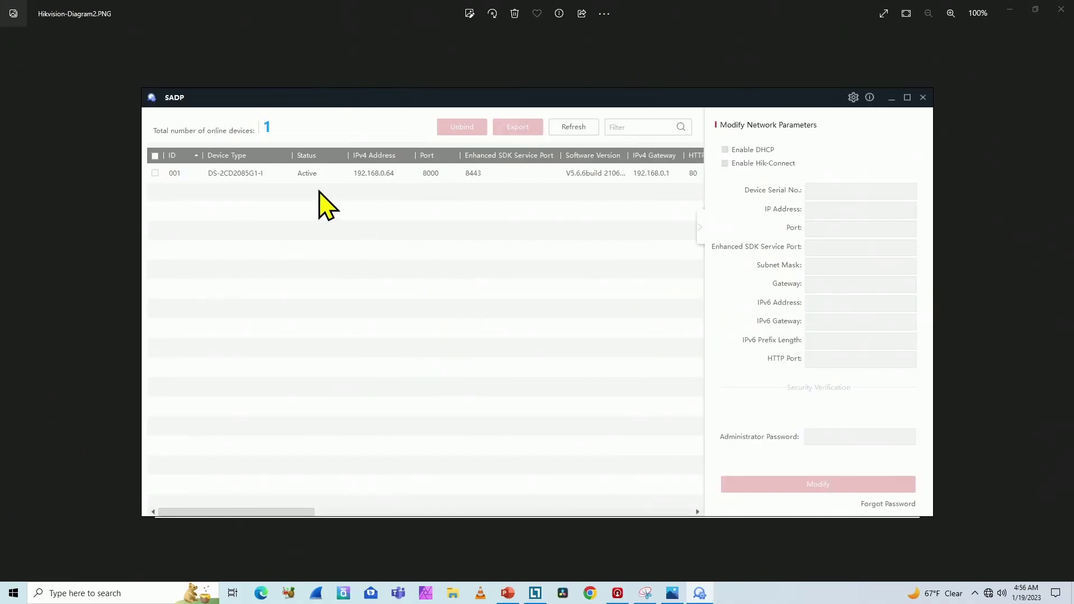
# - Inspect the found camera row, DS-2CD2085G1-I at 192.168.0.64
pyautogui.click(302, 178)
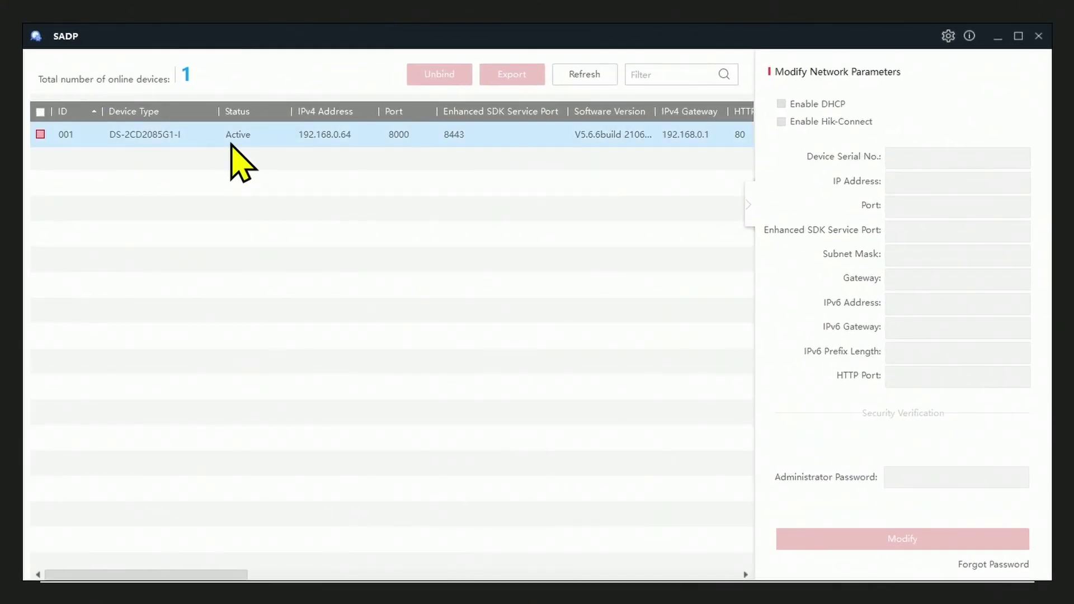
pyautogui.click(284, 142)
pyautogui.click(294, 144)
pyautogui.click(299, 150)
pyautogui.click(313, 155)
pyautogui.click(318, 150)
pyautogui.click(326, 149)
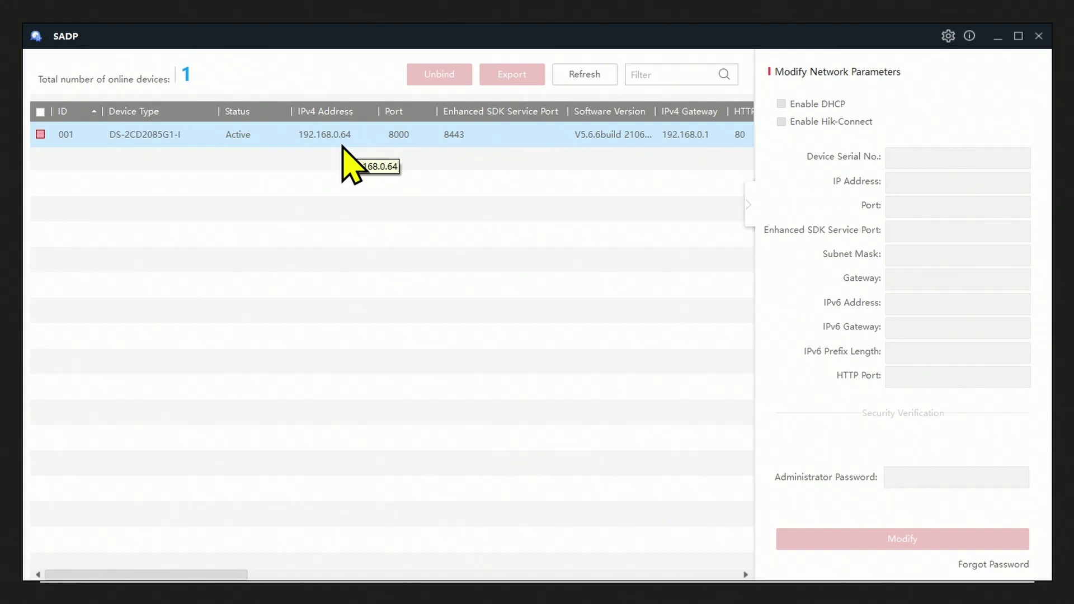
pyautogui.click(353, 148)
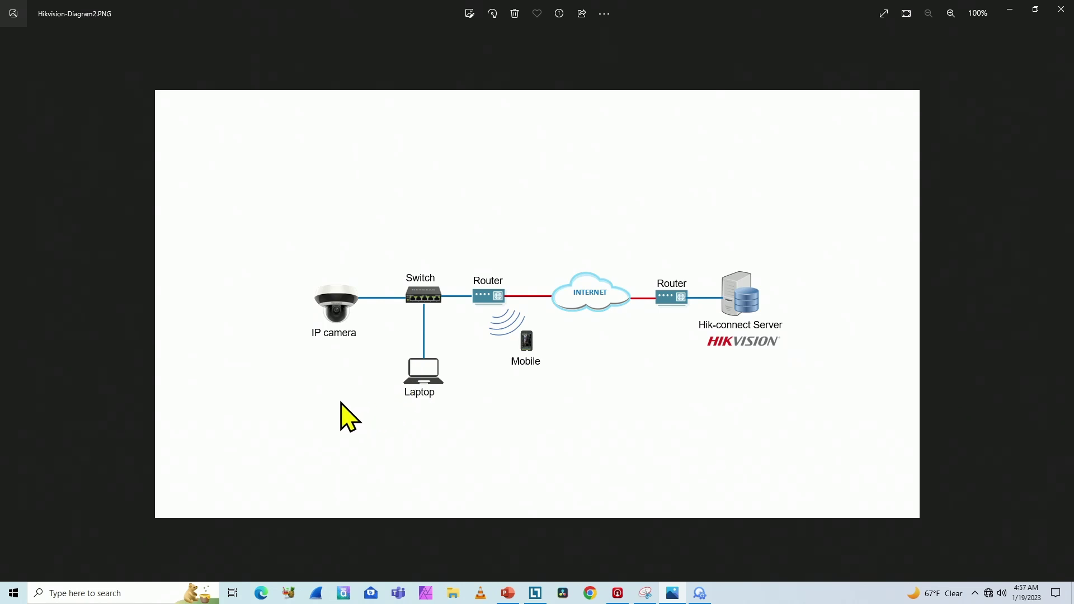
# - Run ipconfig in Command Prompt: Ethernet 192.168.0.160, mask 255.255.255.0, gateway 192.168.0.1
pyautogui.click(90, 590)
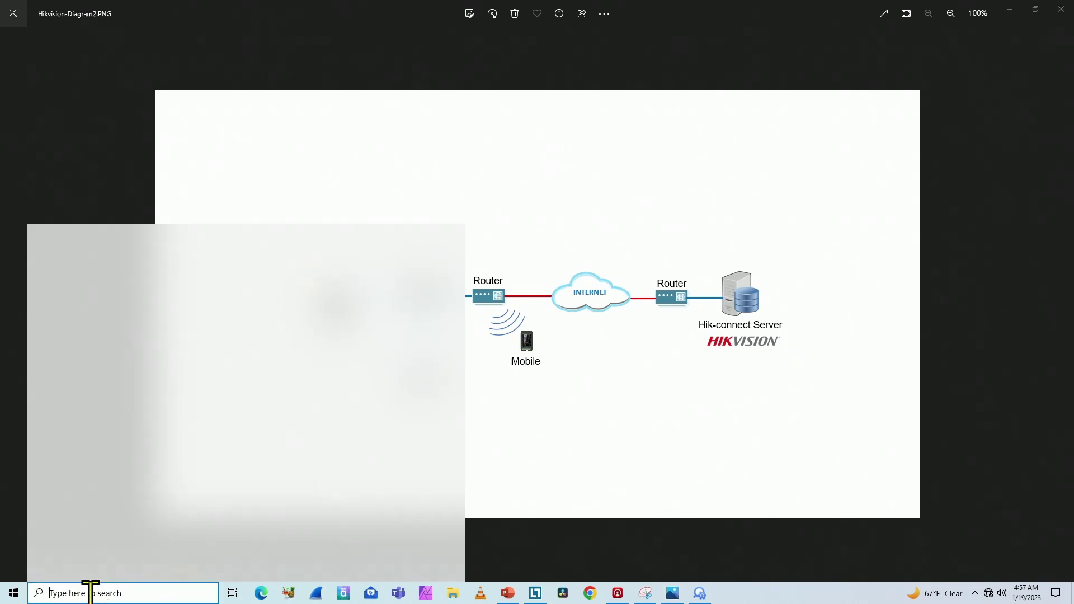
pyautogui.write('cmd')
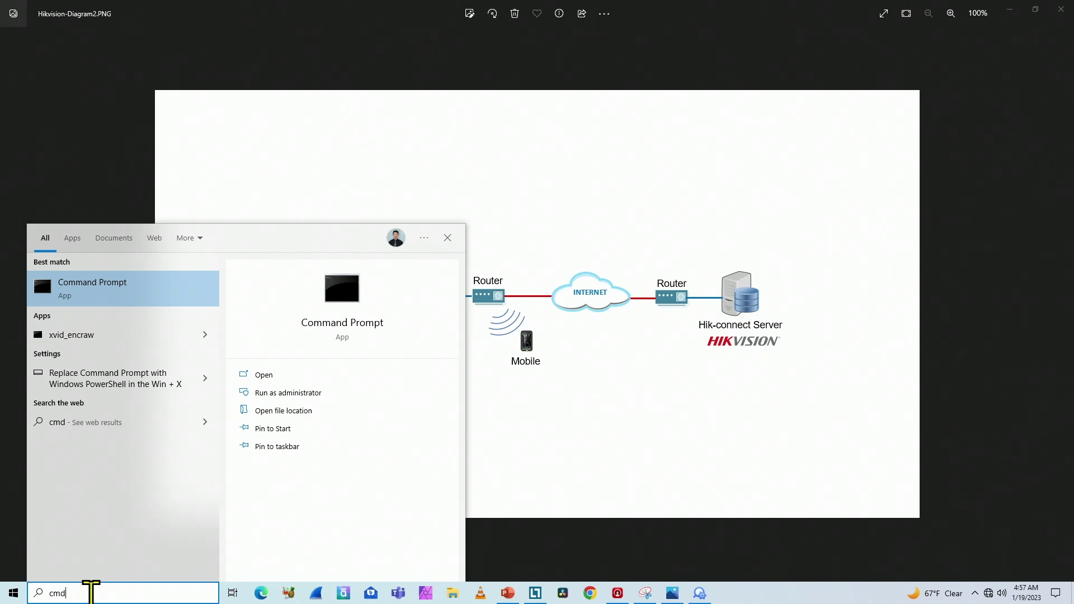
pyautogui.press('Return')
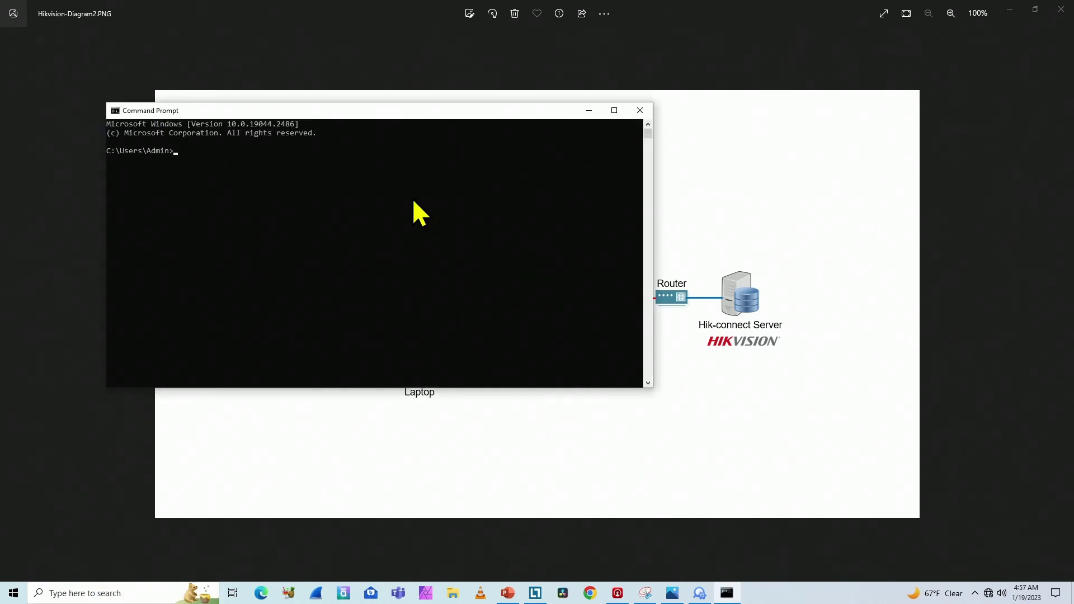
pyautogui.moveTo(394, 113); pyautogui.dragTo(509, 156)
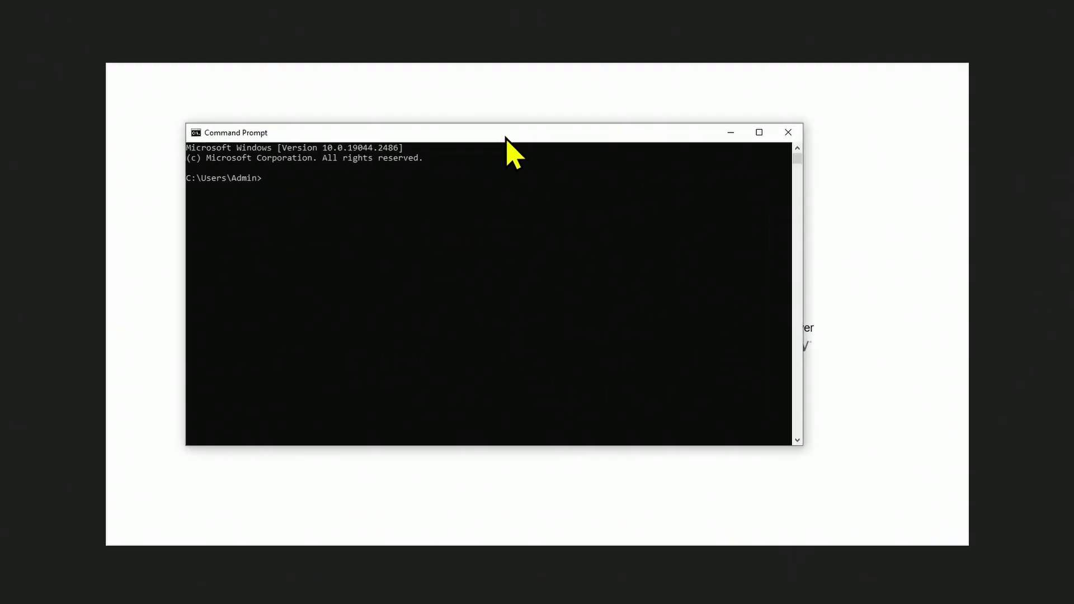
pyautogui.write('ipcon')
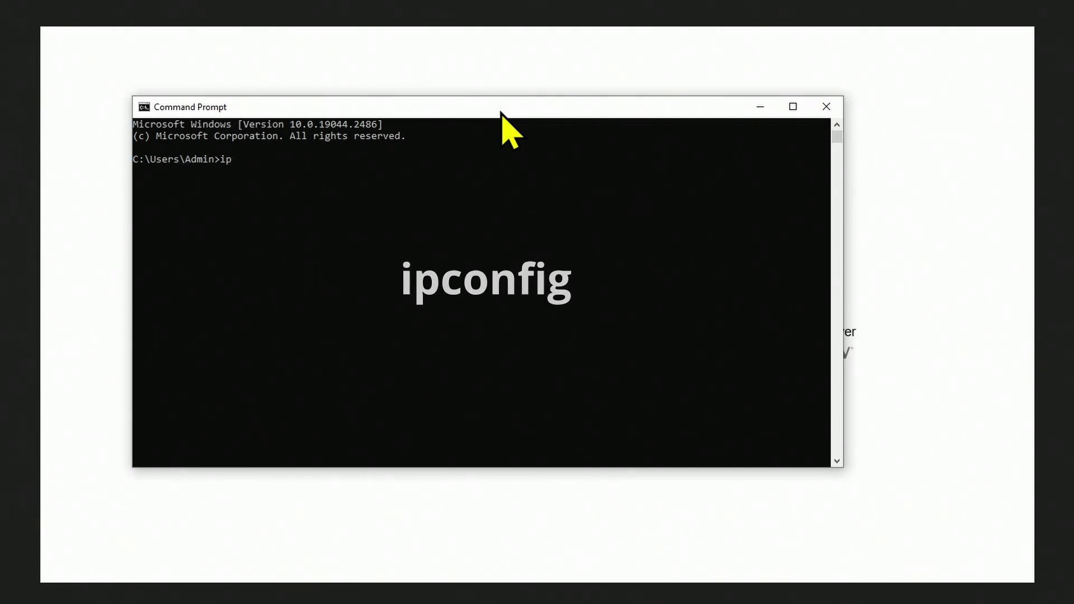
pyautogui.write('fig')
pyautogui.press('Return')
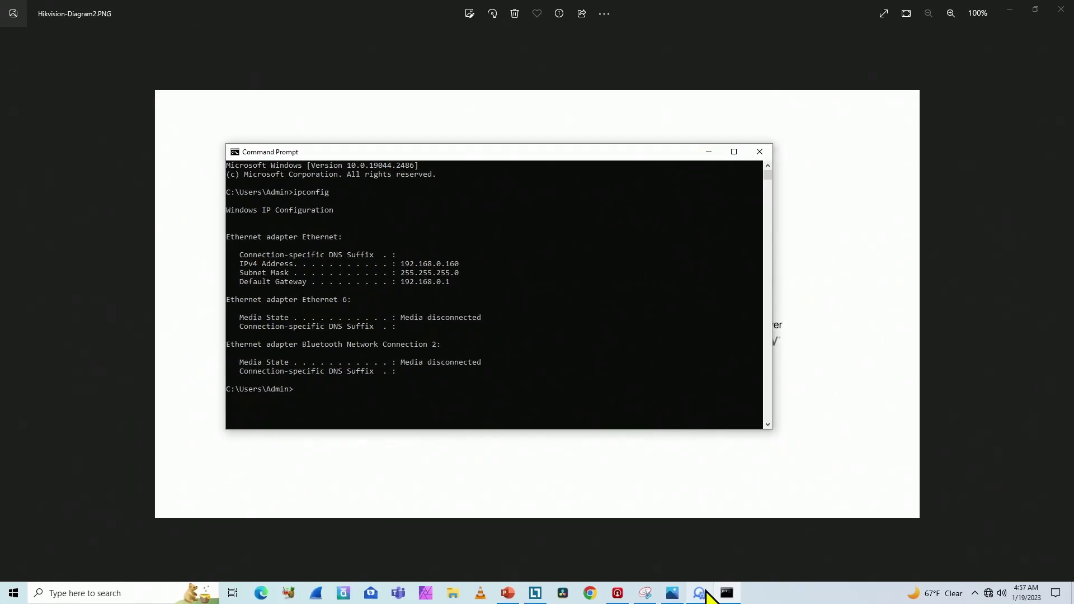
# - Check the camera's 192.168.0.64 address again in SADP to compare with the PC
pyautogui.click(699, 593)
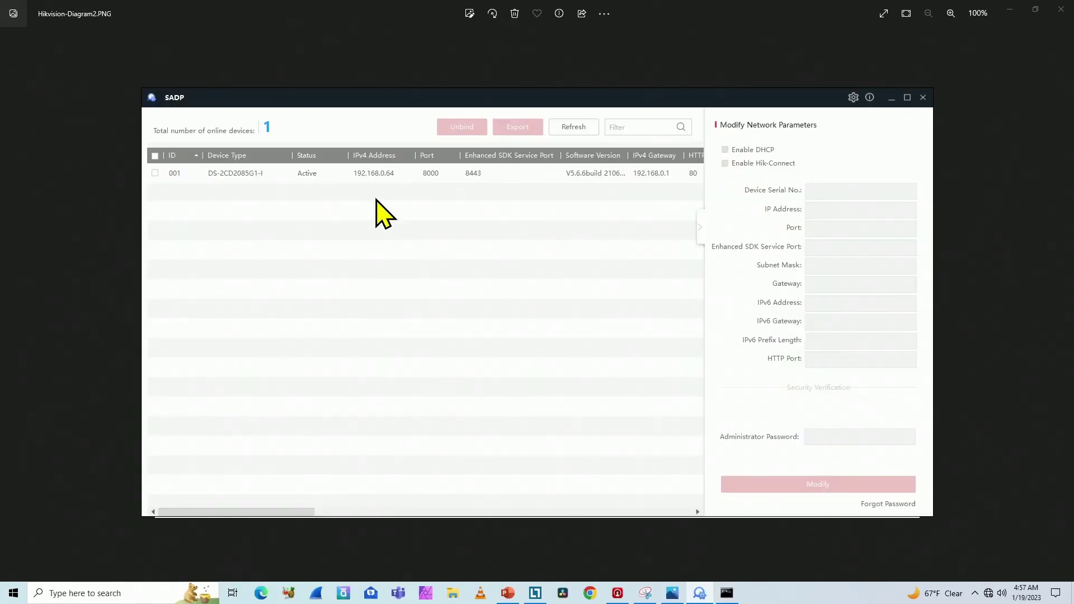
pyautogui.click(380, 178)
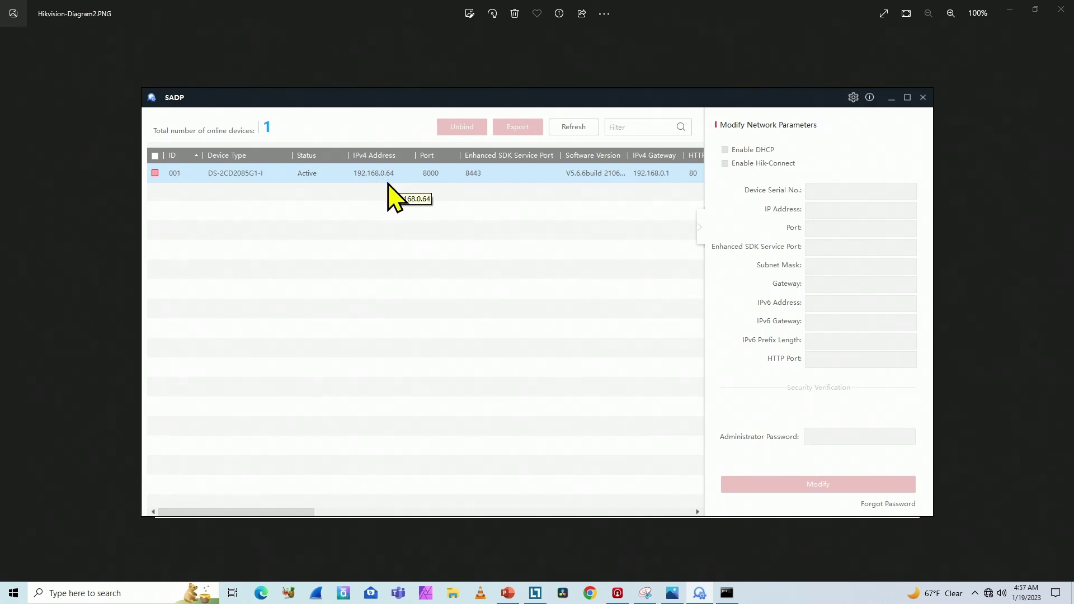
pyautogui.click(388, 186)
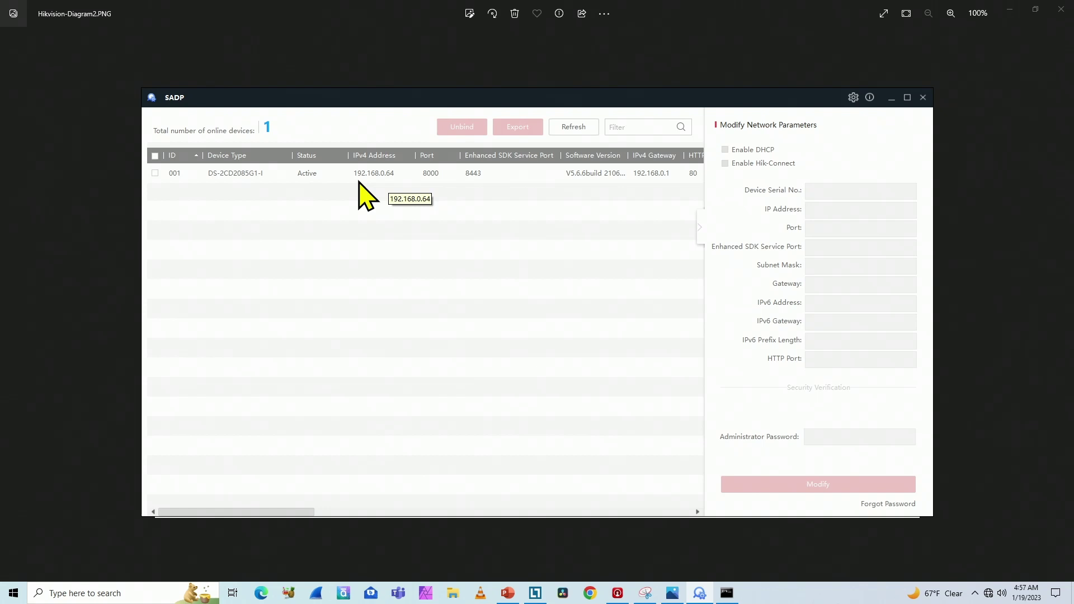
# - Search 'network' and open the Network status settings page
pyautogui.click(119, 594)
pyautogui.write('n')
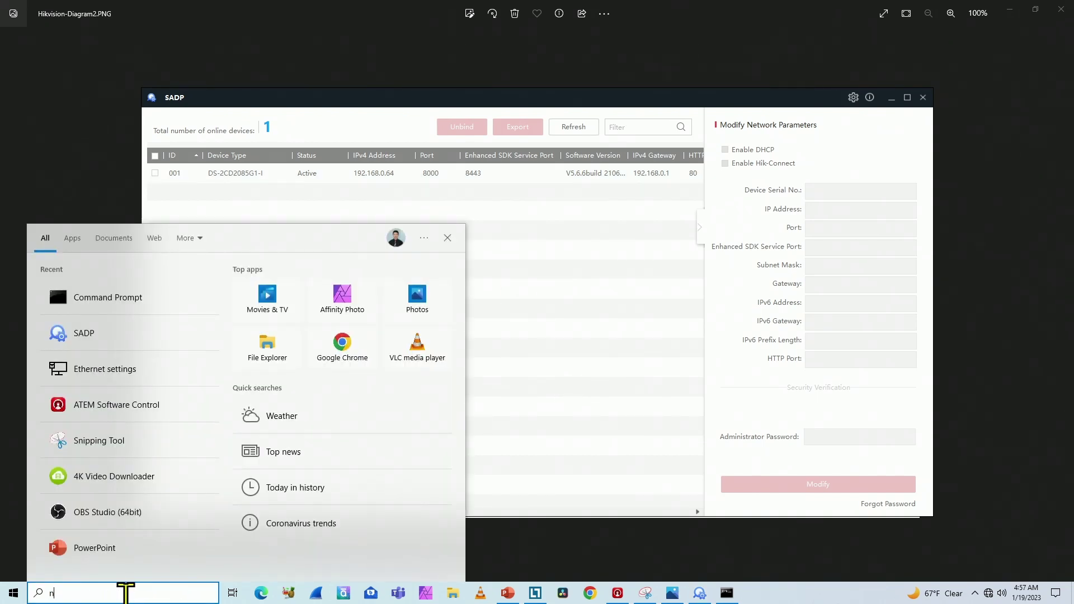
pyautogui.write('etwork')
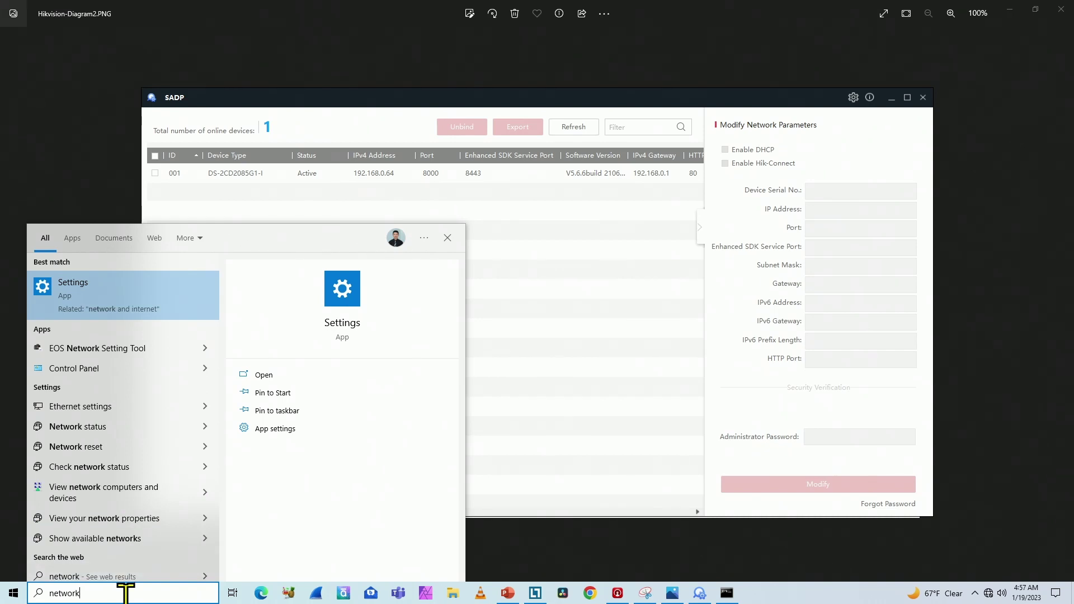
pyautogui.click(107, 430)
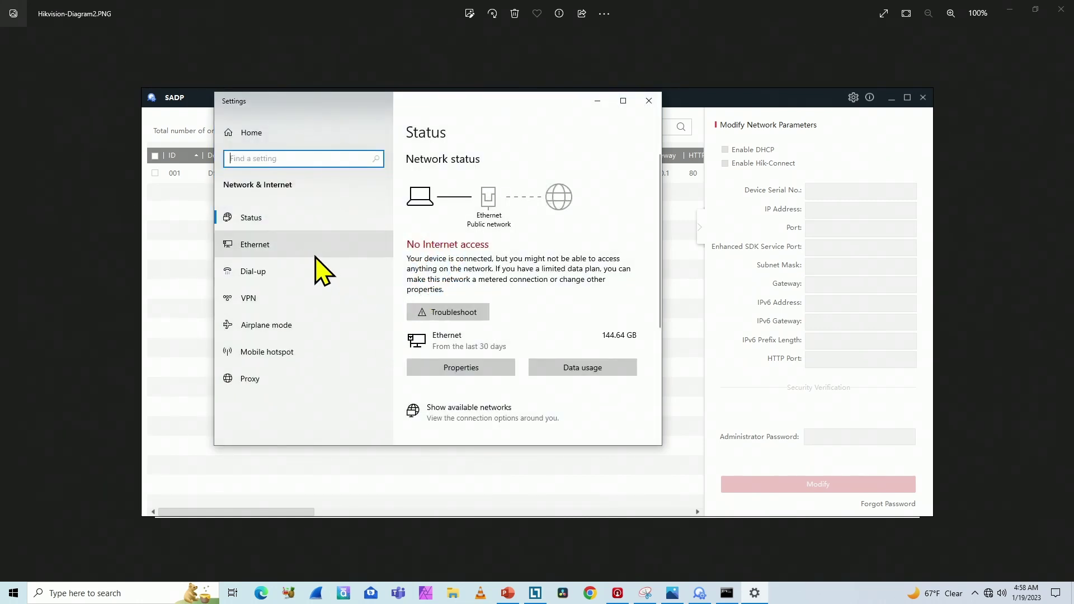
# - Go to the Ethernet settings page and open the network adapters list
pyautogui.click(297, 249)
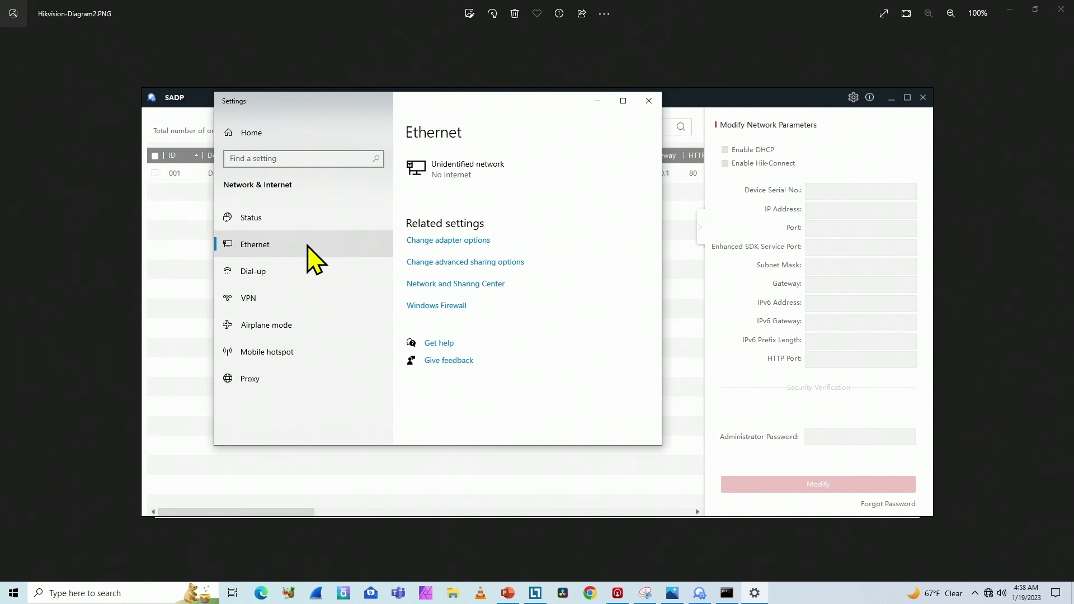
pyautogui.click(438, 242)
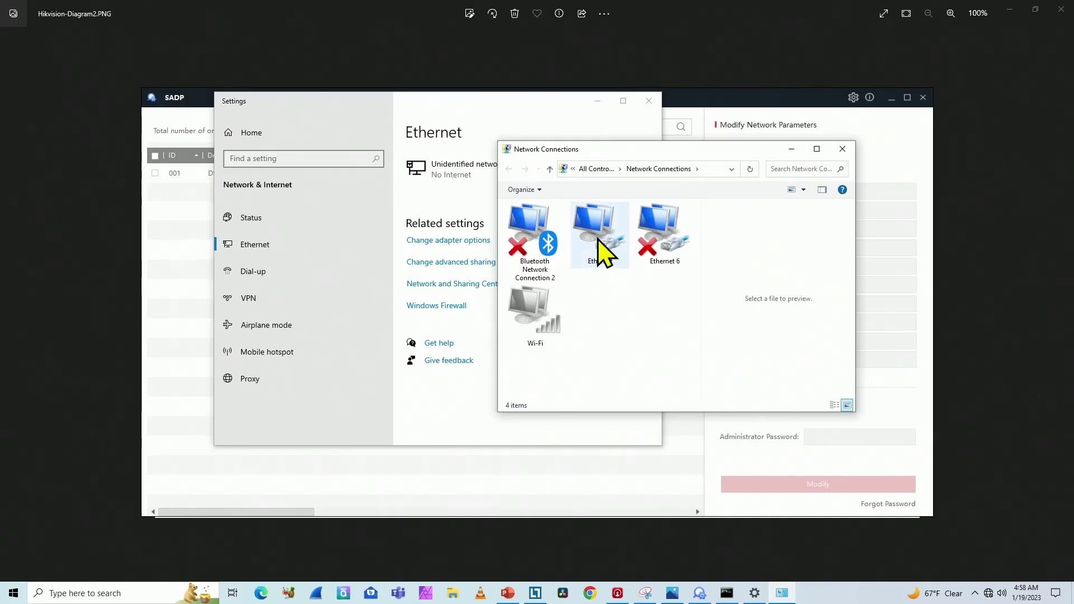
# - Give Ethernet's IPv4 a static 192.168.0.x address with gateway 192.168.0.1 and save
pyautogui.click(595, 240)
pyautogui.rightClick(598, 253)
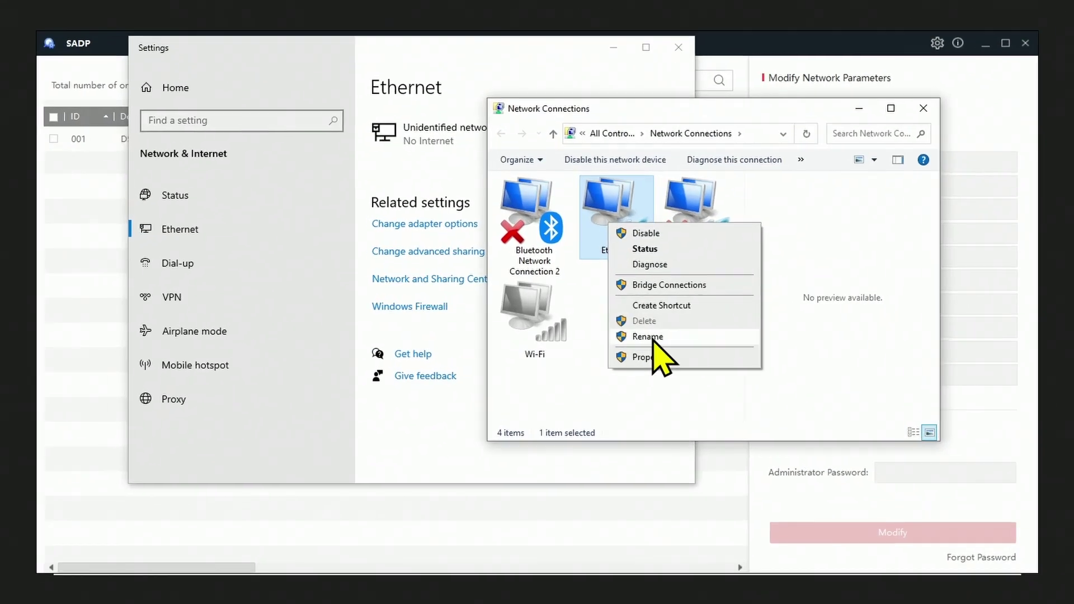
pyautogui.click(630, 345)
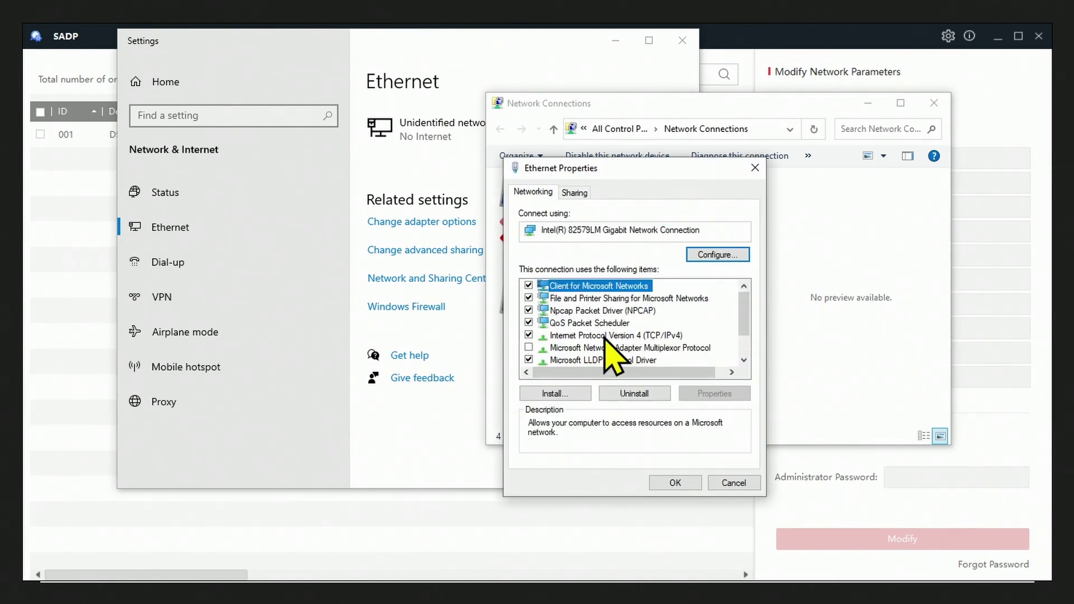
pyautogui.click(615, 336)
pyautogui.doubleClick(615, 336)
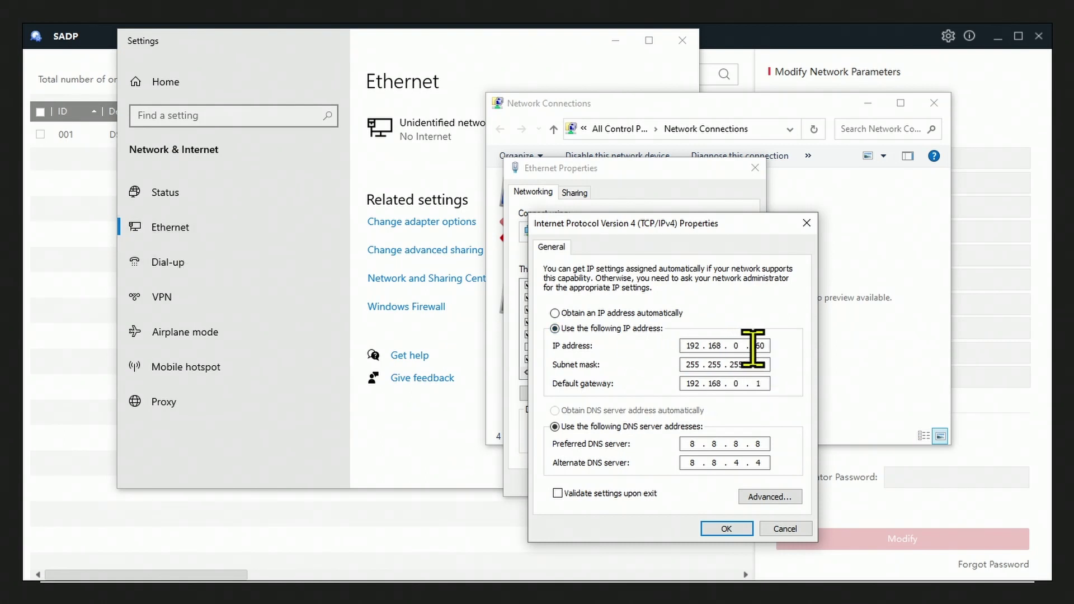
pyautogui.click(785, 529)
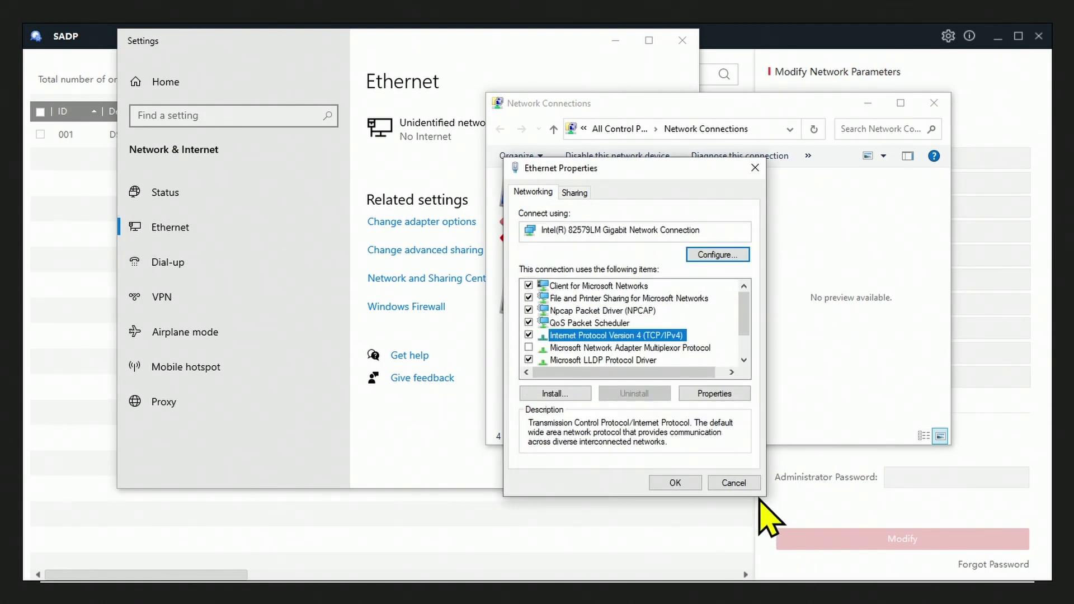
pyautogui.click(737, 485)
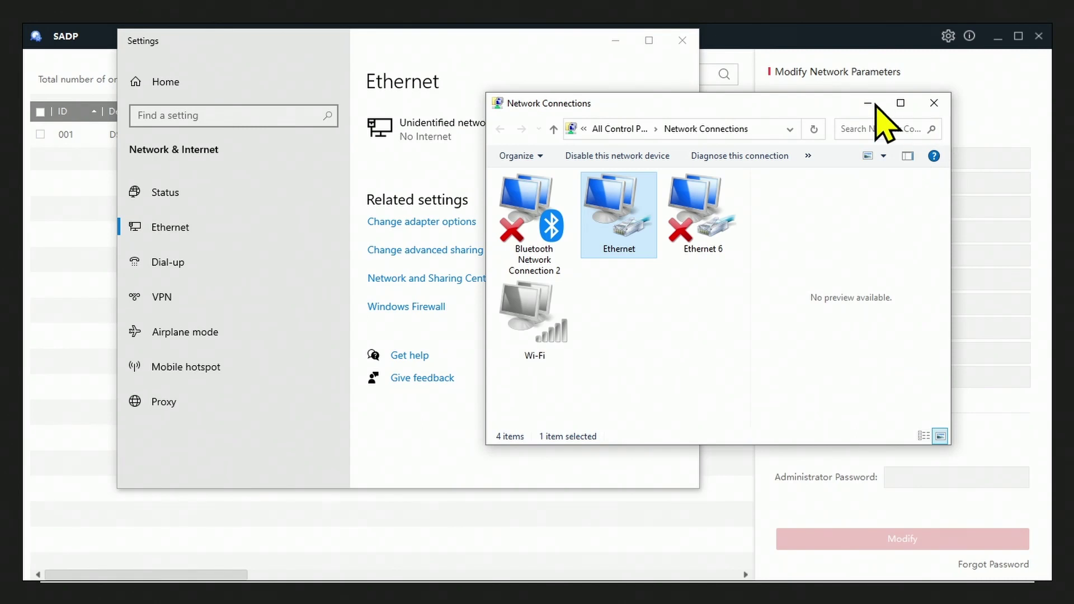
# - Close the network windows and open the 192.168.0.64 camera's web login from SADP
pyautogui.click(934, 103)
pyautogui.click(682, 40)
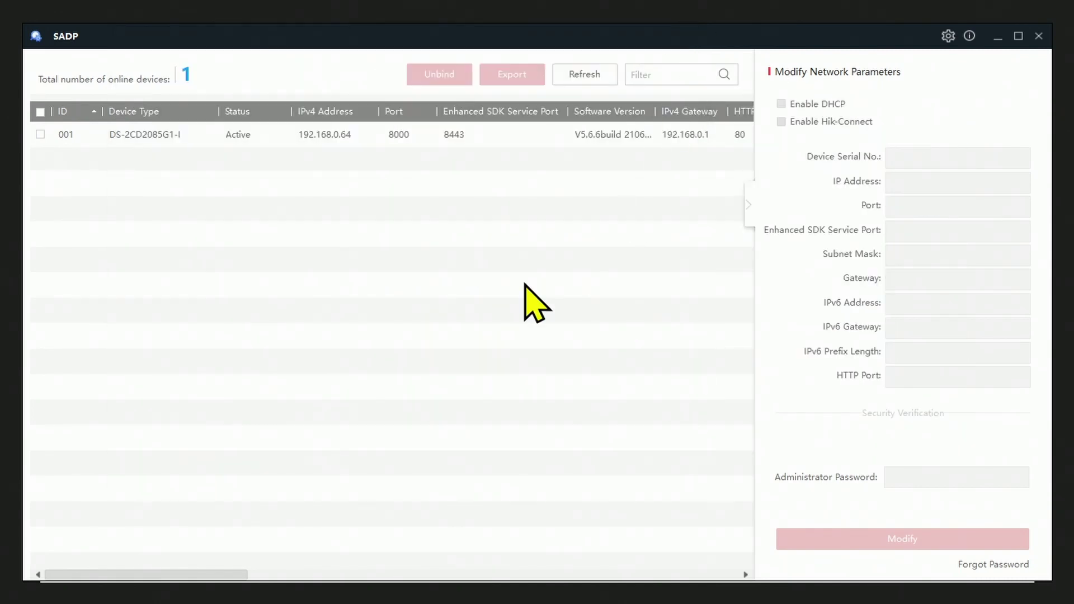
pyautogui.click(329, 139)
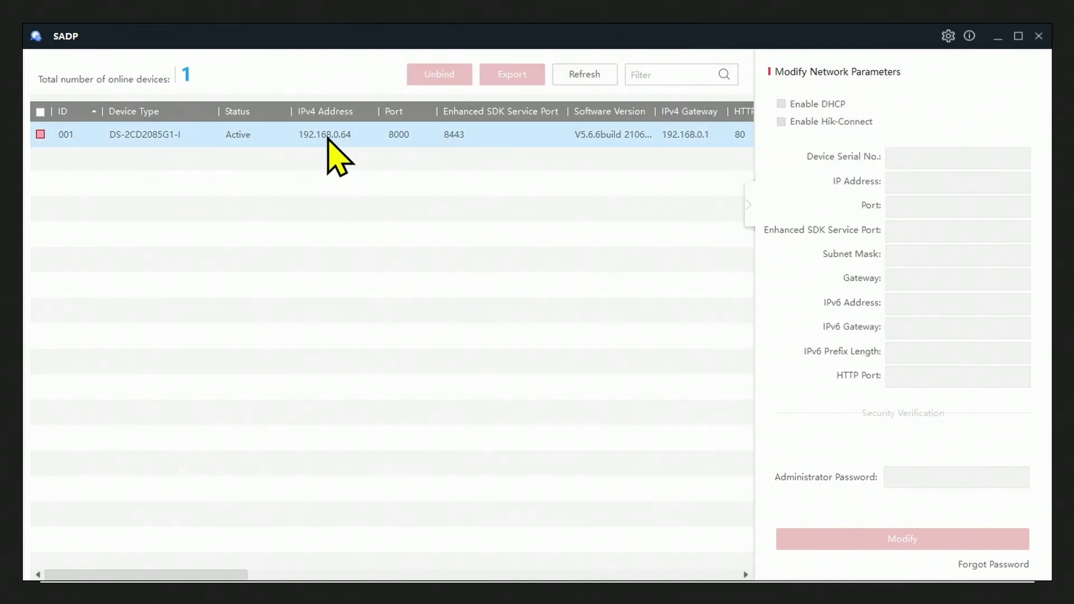
pyautogui.doubleClick(329, 138)
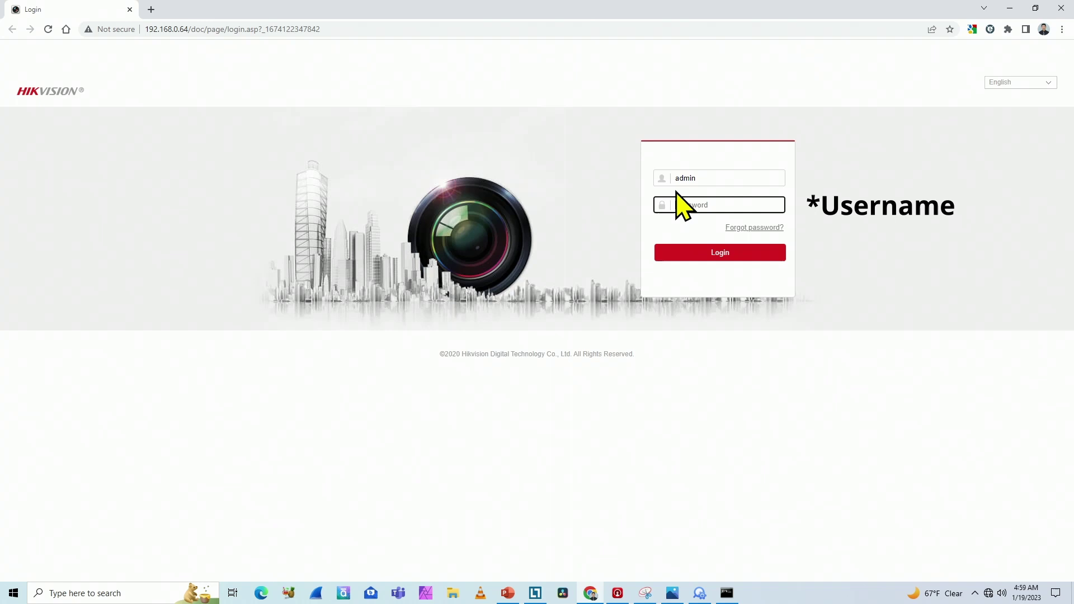
# - Start entering the camera account password on the Hikvision login page
pyautogui.write('a')
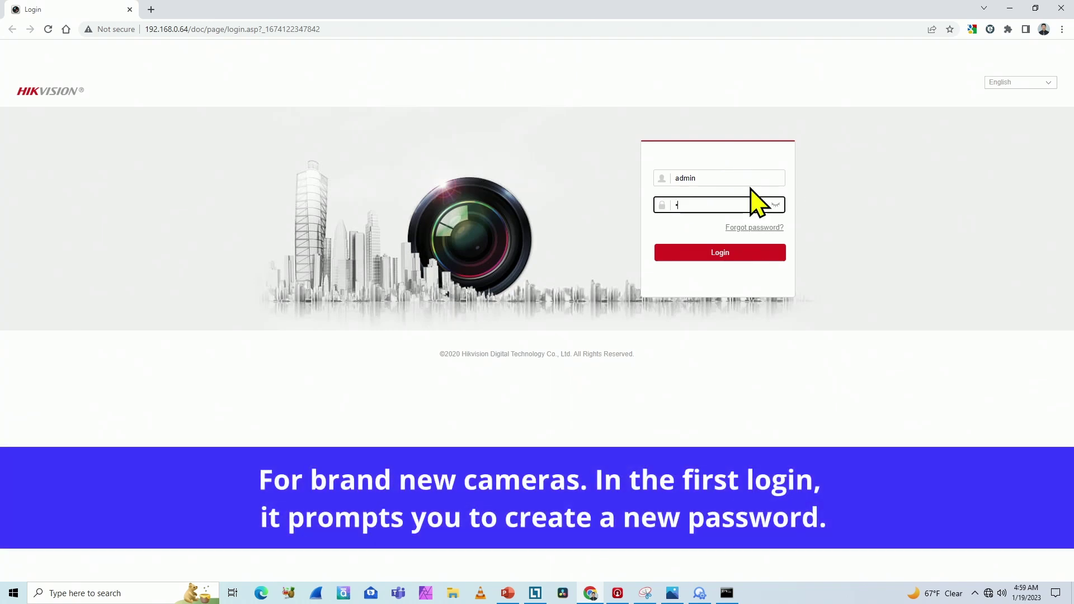